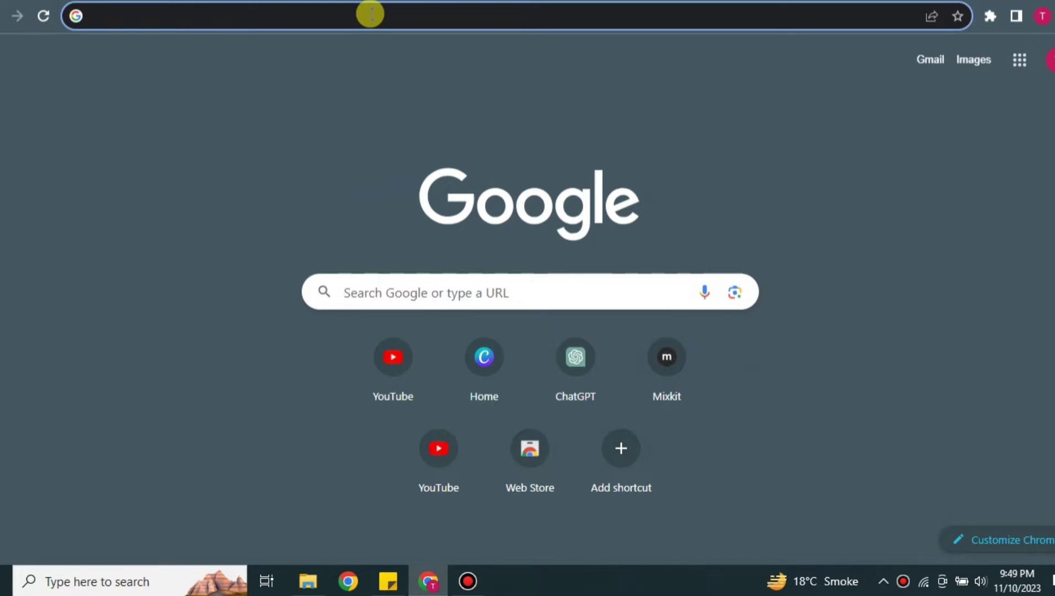
Search Google for 'muah ai'
{"action": "type", "text": "muah a"}
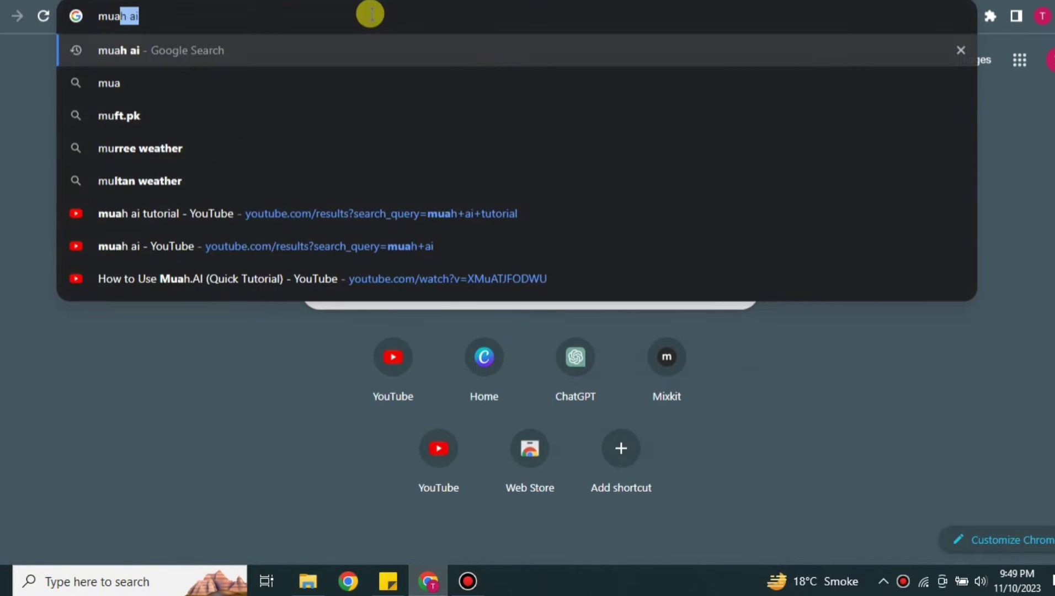
{"action": "type", "text": "i"}
{"action": "key", "text": "Return"}
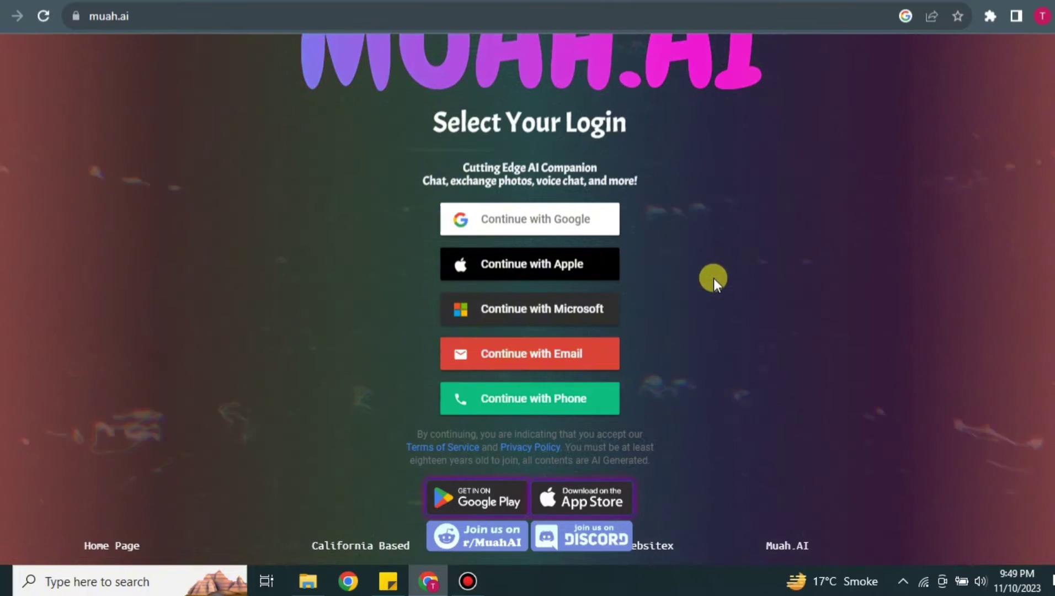
Sign in to Muah.AI with a Google account
{"action": "left_click", "coordinate": [597, 226]}
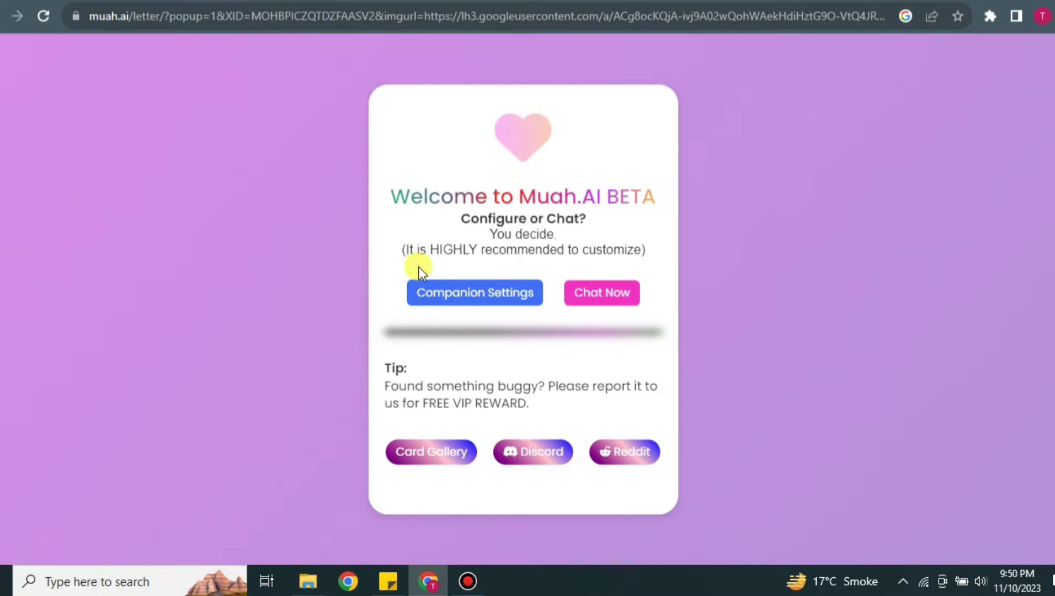
Go to Companion Settings from the welcome card
{"action": "left_click", "coordinate": [489, 301]}
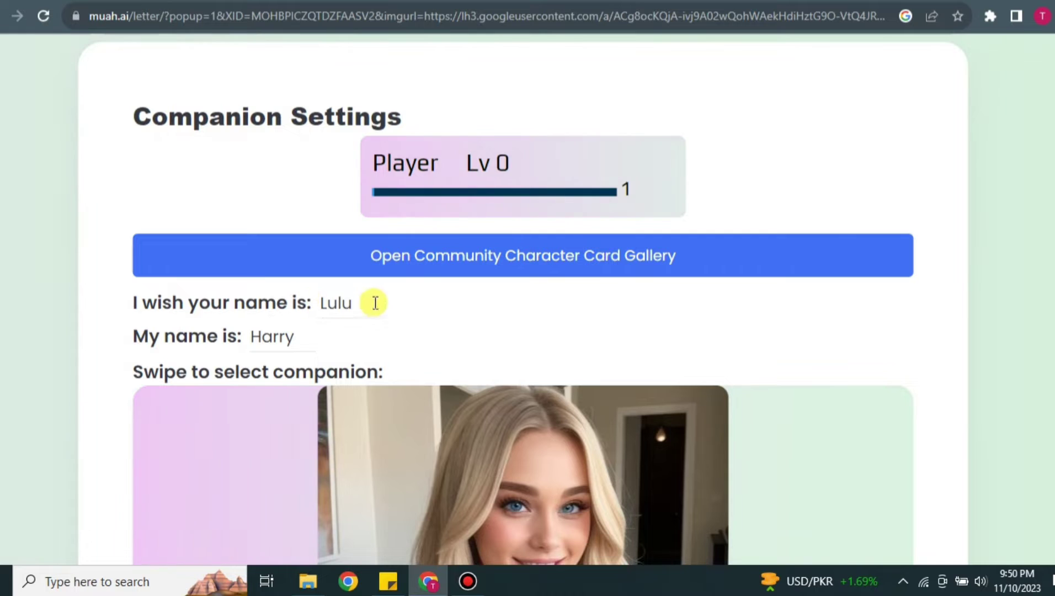
Rename the companion from Lulu to Salena
{"action": "left_click", "coordinate": [356, 303]}
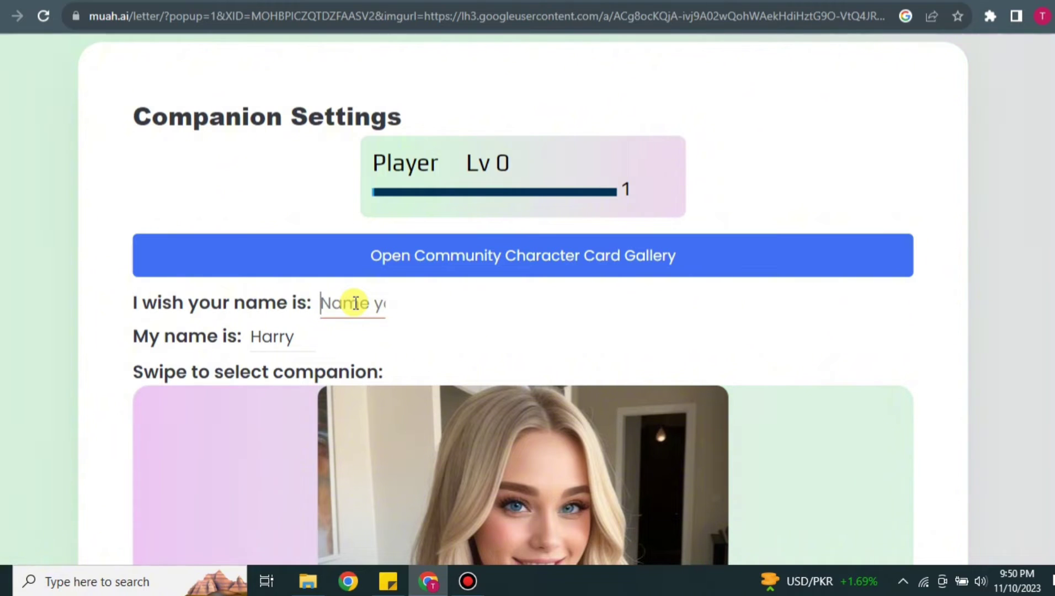
{"action": "type", "text": "Salena"}
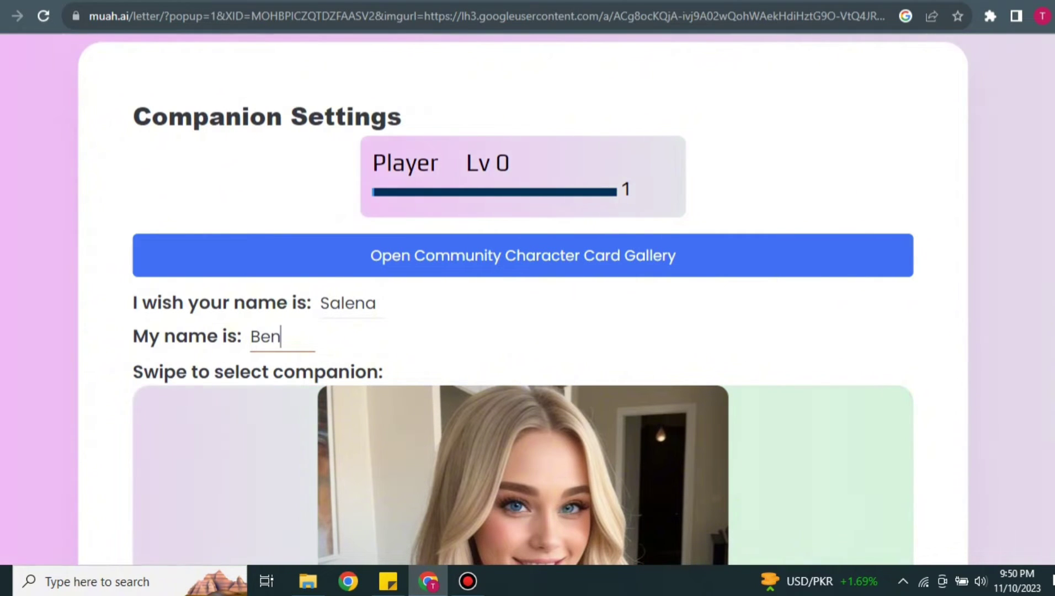
{"action": "scroll", "coordinate": [528, 298], "scroll_direction": "down", "scroll_amount": 6}
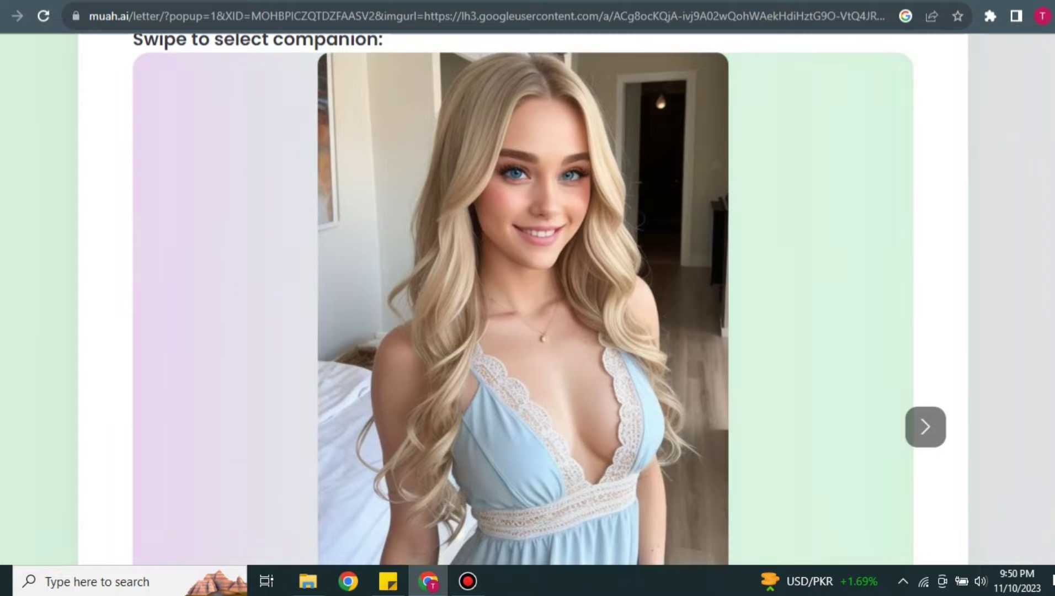
Browse forward through the companion types, past Coworker, Classmate and Nurse
{"action": "scroll", "coordinate": [527, 298], "scroll_direction": "down", "scroll_amount": 4}
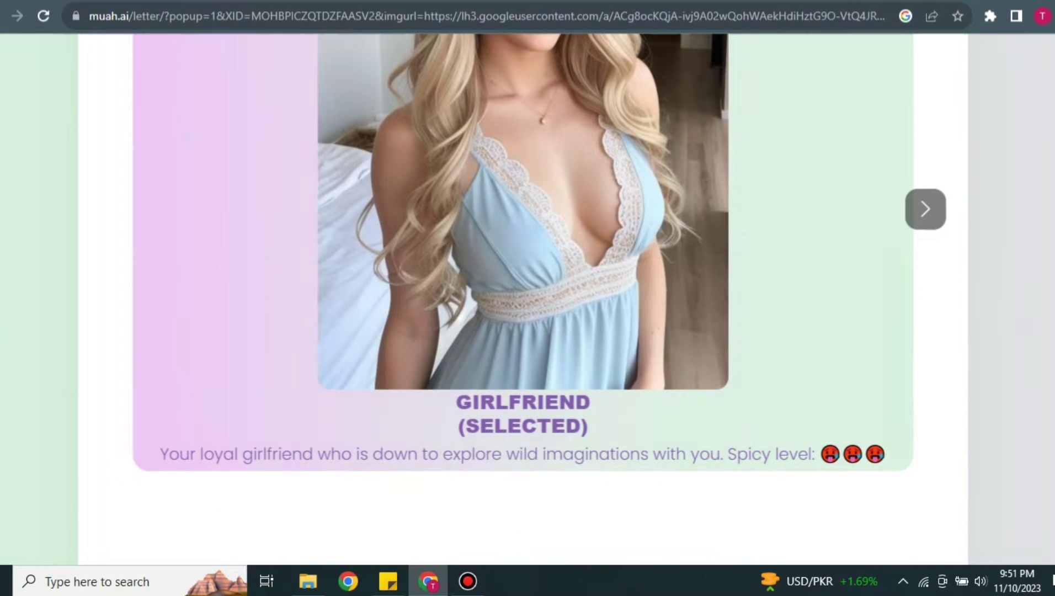
{"action": "scroll", "coordinate": [528, 298], "scroll_direction": "up", "scroll_amount": 1}
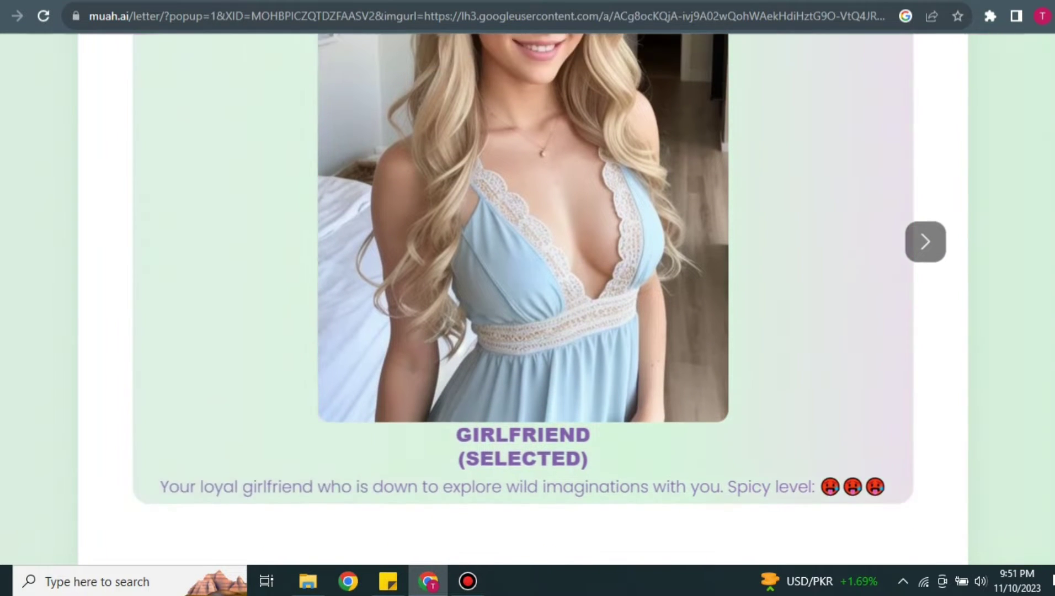
{"action": "left_click", "coordinate": [921, 257]}
{"action": "scroll", "coordinate": [528, 298], "scroll_direction": "down", "scroll_amount": 4}
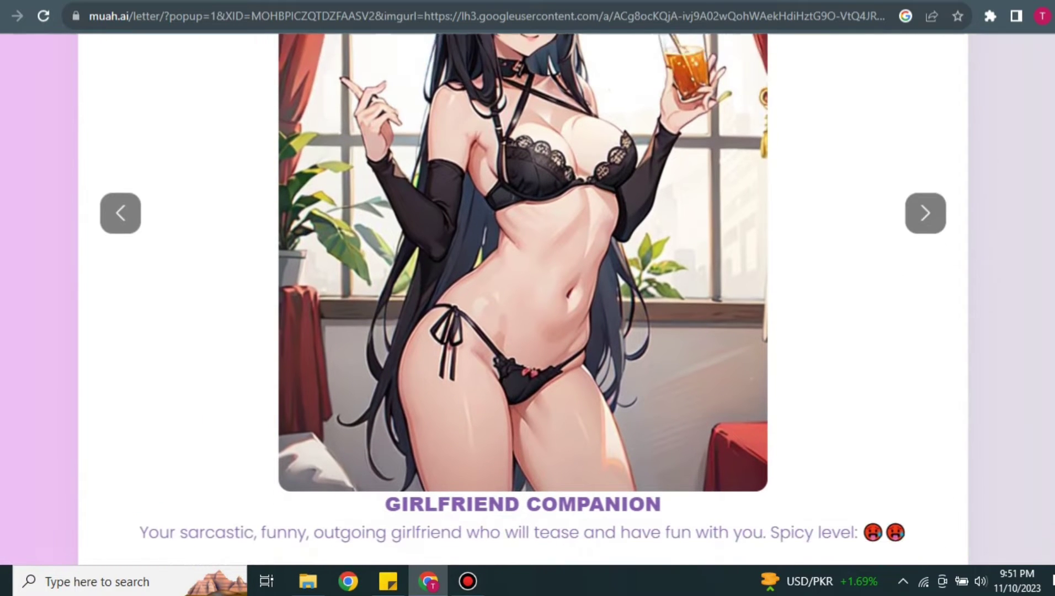
{"action": "scroll", "coordinate": [528, 298], "scroll_direction": "up", "scroll_amount": 3}
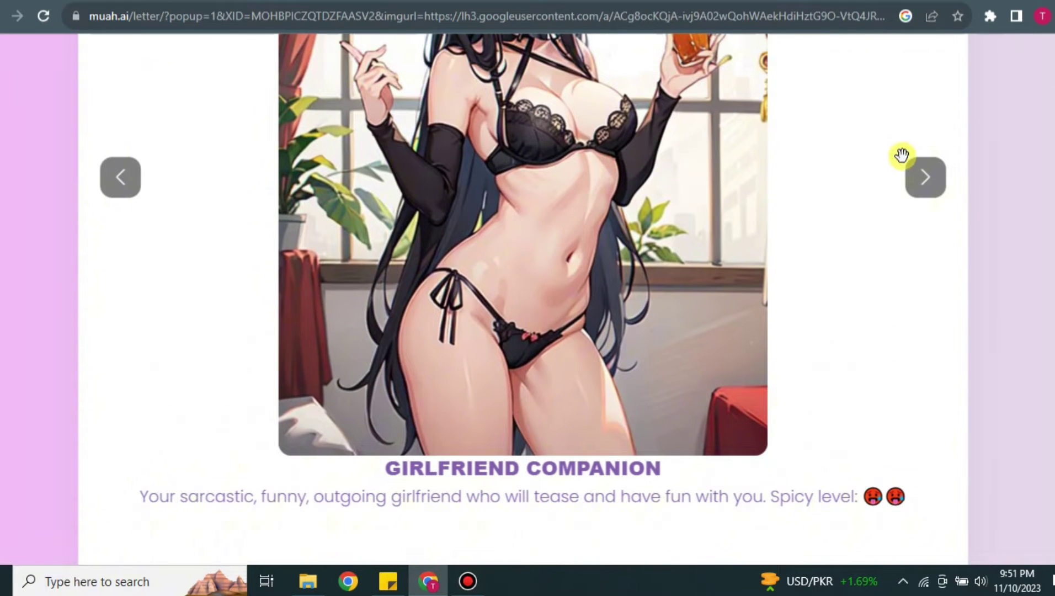
{"action": "left_click", "coordinate": [926, 177]}
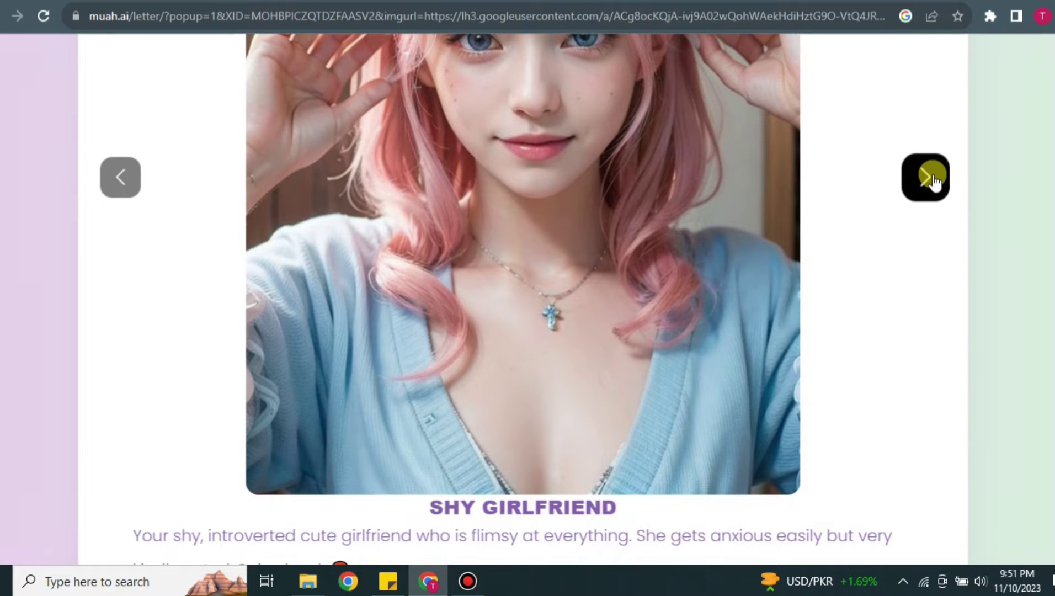
{"action": "left_click", "coordinate": [932, 178]}
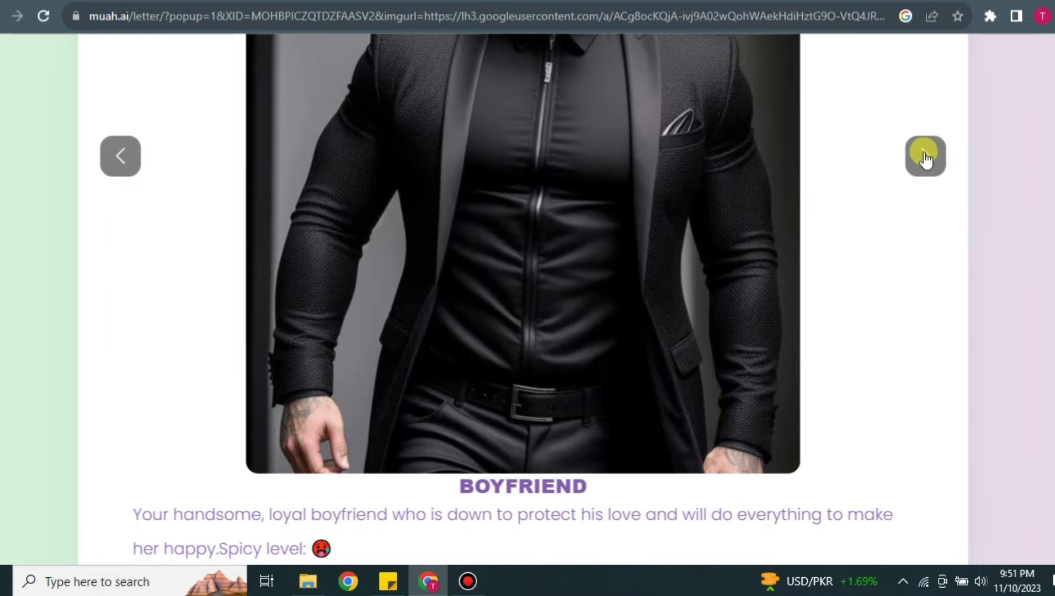
{"action": "left_click", "coordinate": [926, 158]}
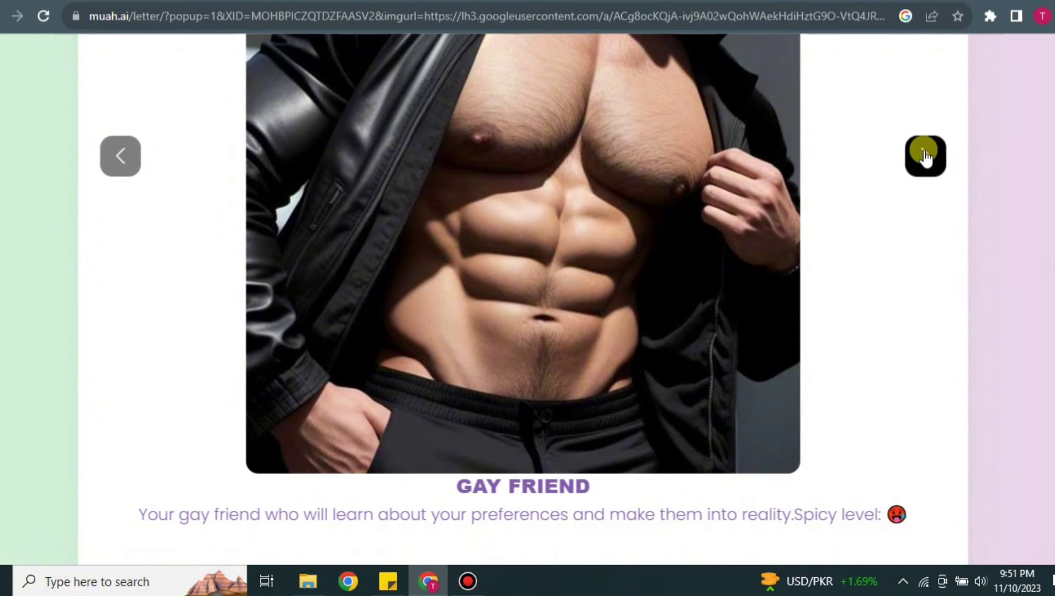
{"action": "left_click", "coordinate": [926, 157]}
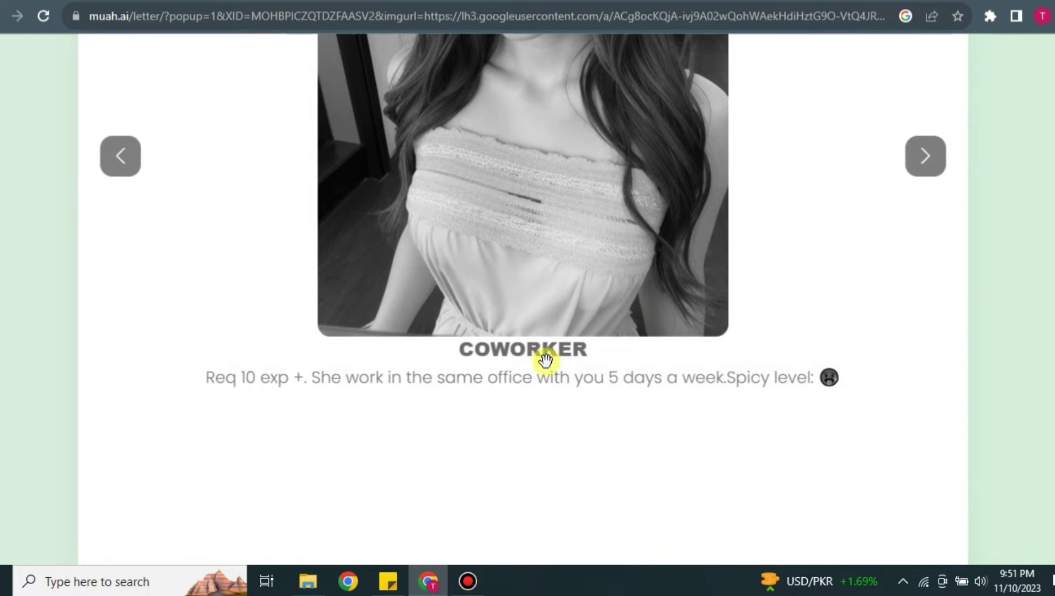
{"action": "left_click", "coordinate": [931, 164]}
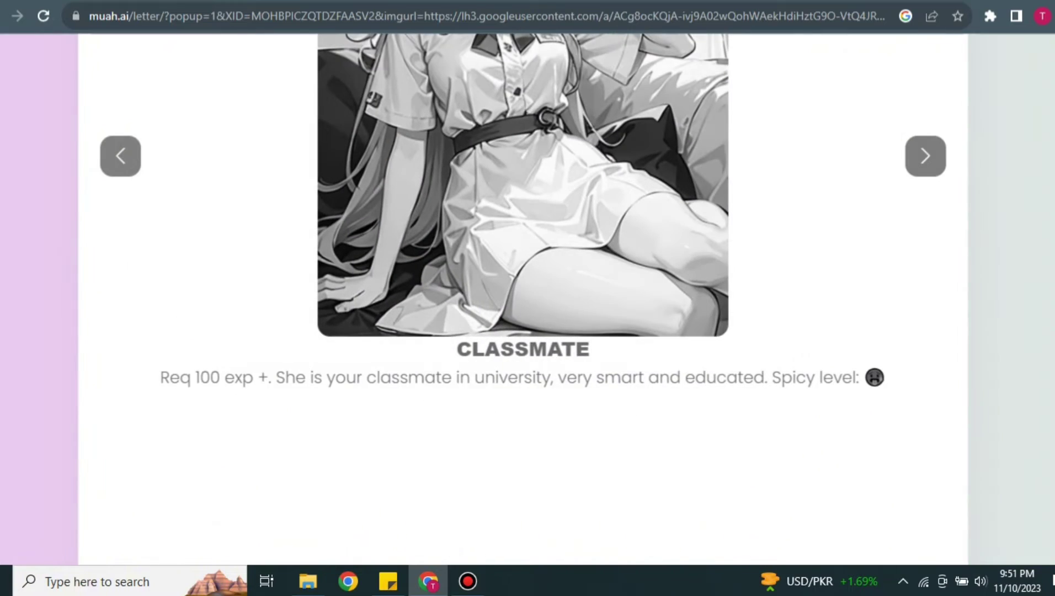
{"action": "scroll", "coordinate": [927, 331], "scroll_direction": "up", "scroll_amount": 3}
{"action": "left_click", "coordinate": [928, 336]}
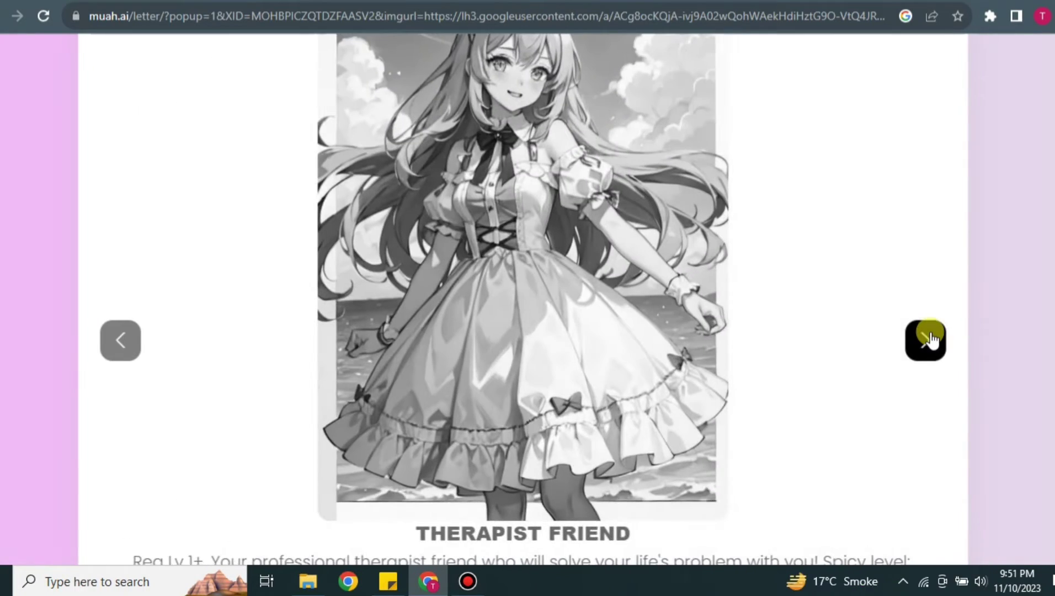
{"action": "left_click", "coordinate": [930, 338]}
{"action": "left_click", "coordinate": [931, 338]}
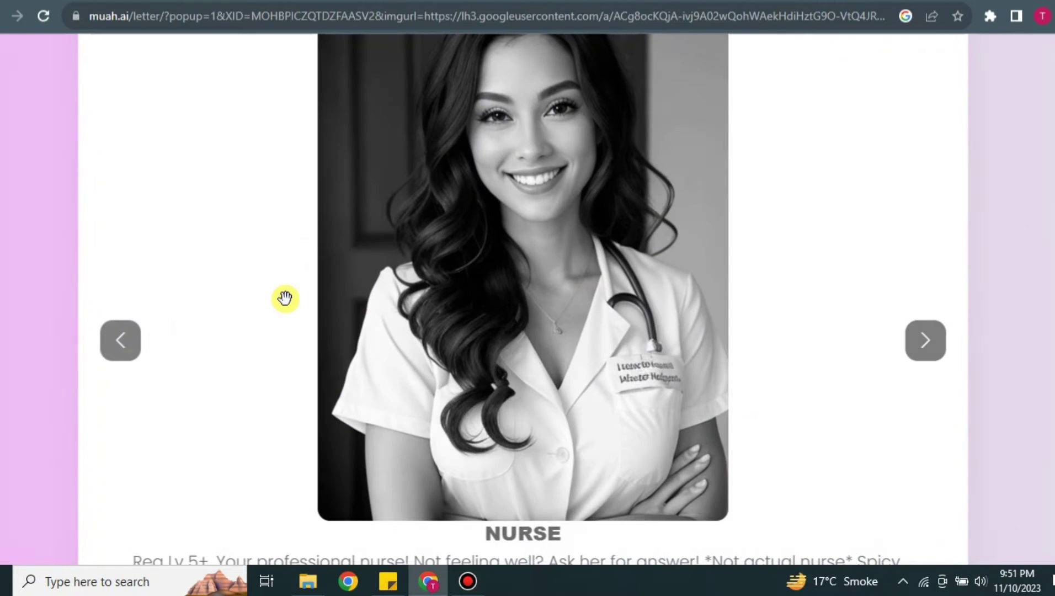
Step back to the pink-haired Shy Girlfriend companion
{"action": "left_click", "coordinate": [122, 340]}
{"action": "left_click", "coordinate": [122, 340]}
{"action": "left_click", "coordinate": [126, 340]}
{"action": "left_click", "coordinate": [126, 340]}
{"action": "left_click", "coordinate": [126, 340]}
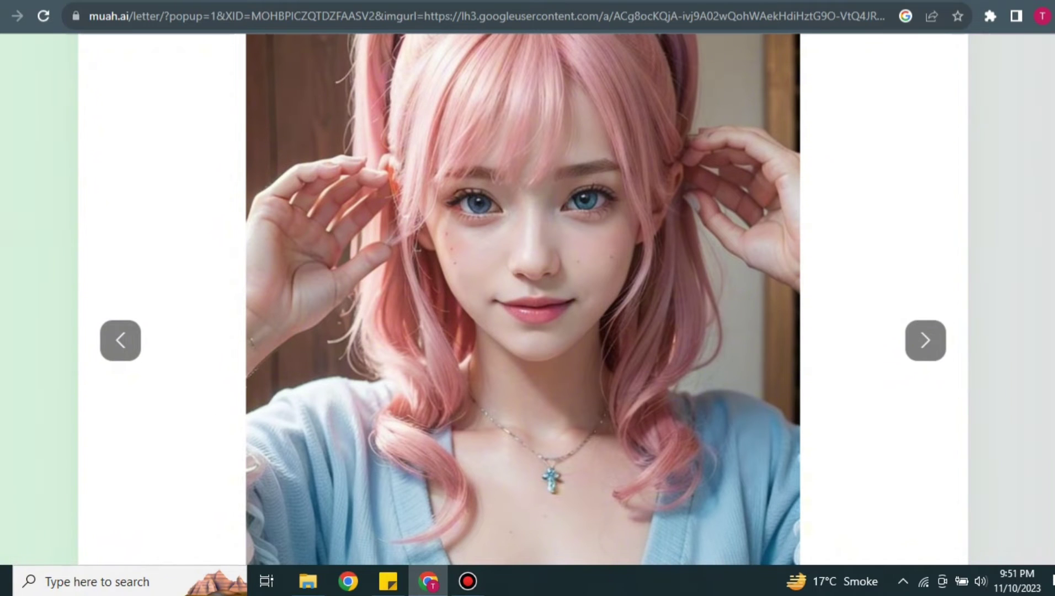
{"action": "scroll", "coordinate": [524, 298], "scroll_direction": "down", "scroll_amount": 10}
{"action": "scroll", "coordinate": [523, 298], "scroll_direction": "down", "scroll_amount": 2}
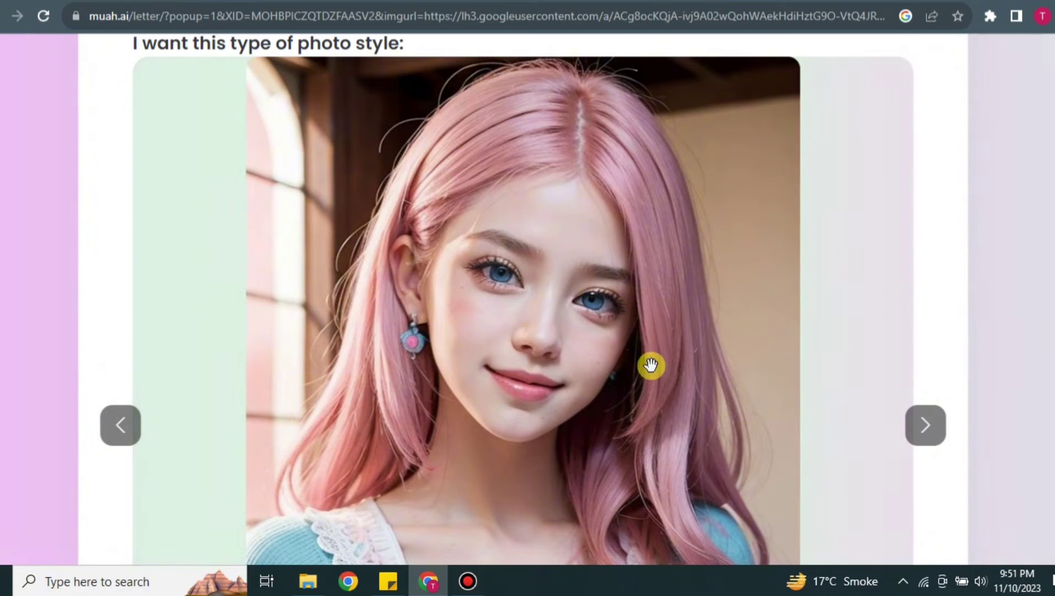
{"action": "left_click", "coordinate": [922, 423]}
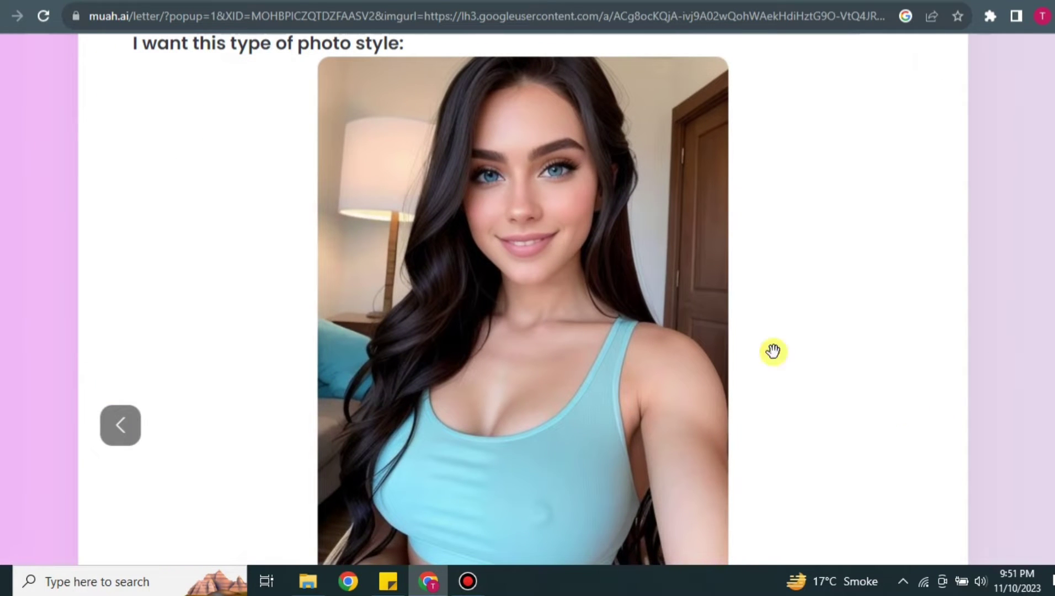
{"action": "left_click", "coordinate": [120, 441]}
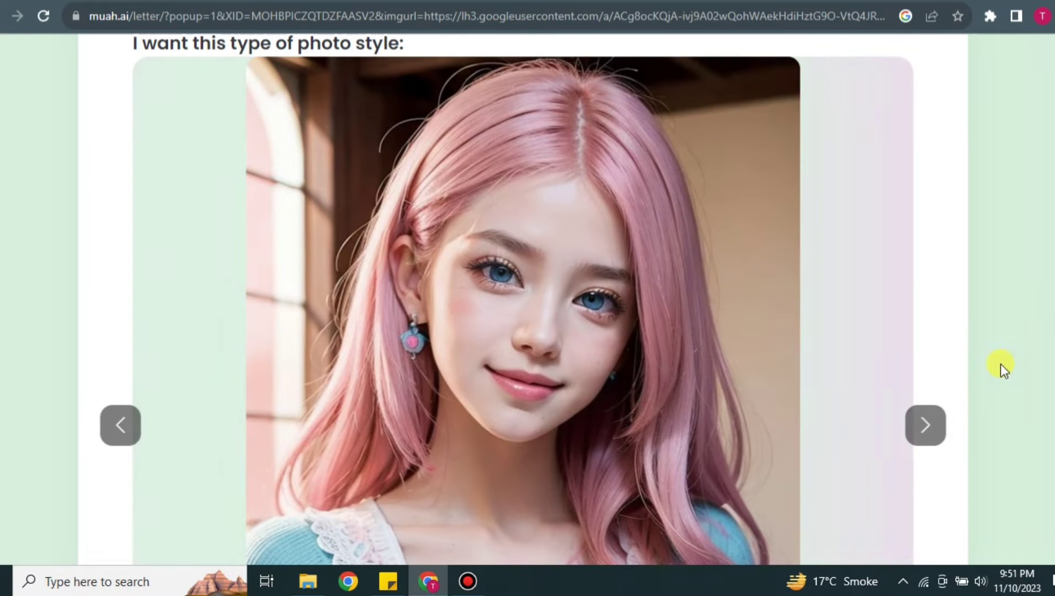
{"action": "scroll", "coordinate": [996, 362], "scroll_direction": "down", "scroll_amount": 7}
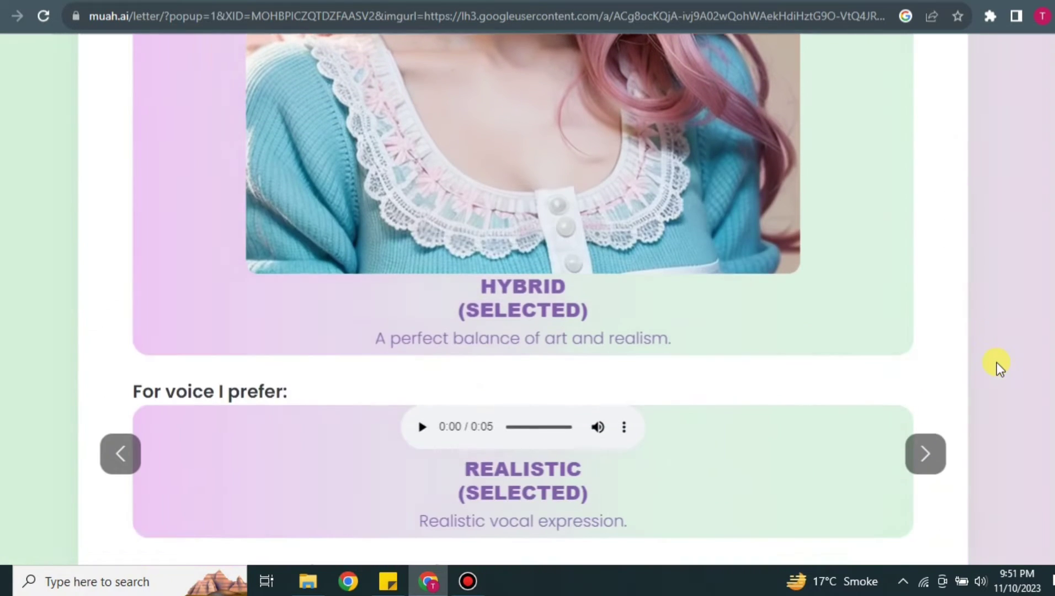
{"action": "scroll", "coordinate": [997, 362], "scroll_direction": "down", "scroll_amount": 2}
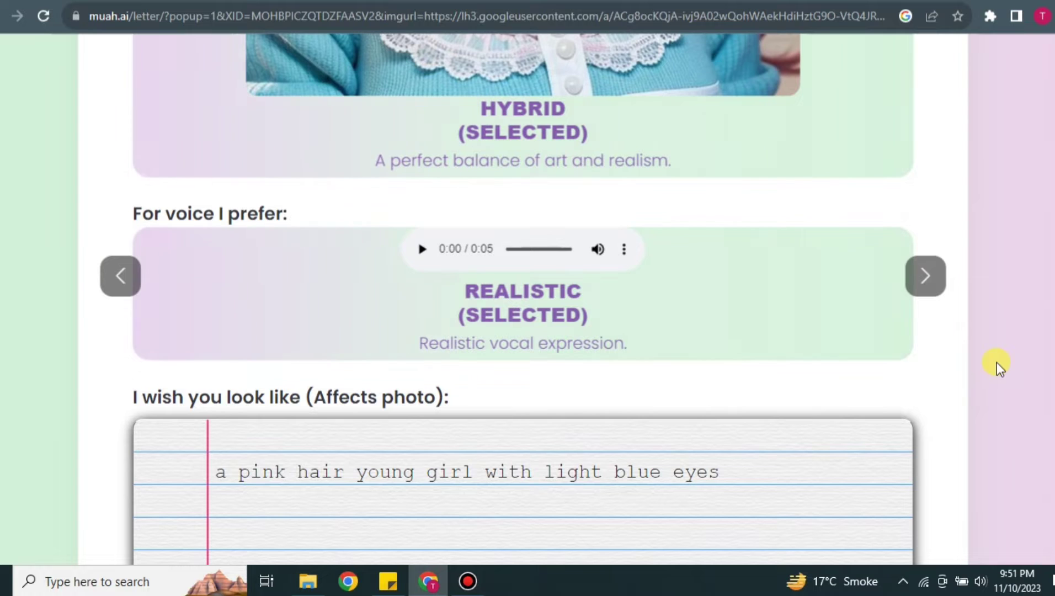
{"action": "scroll", "coordinate": [996, 362], "scroll_direction": "down", "scroll_amount": 1}
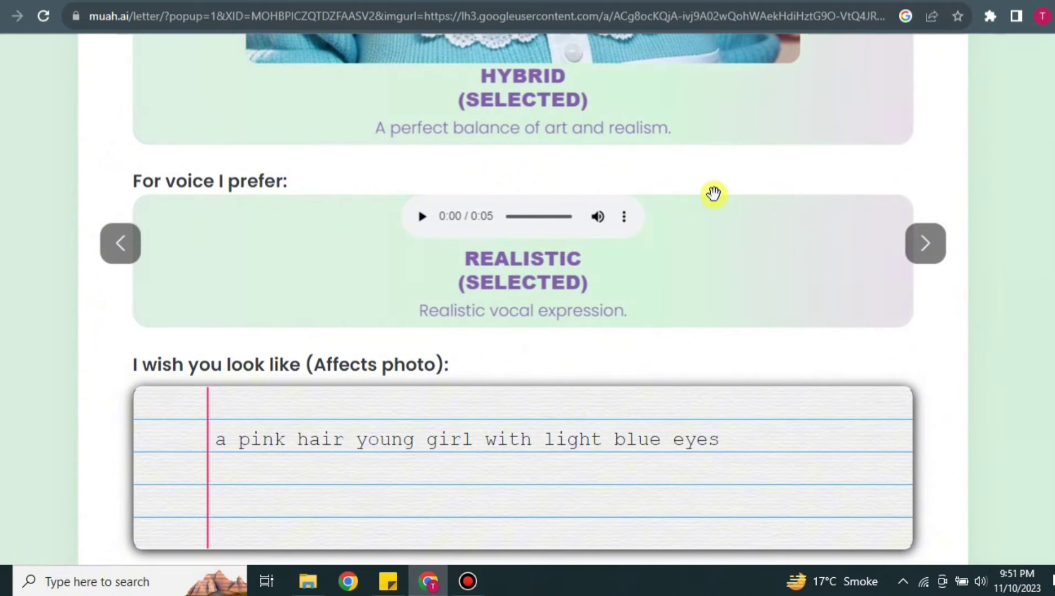
{"action": "left_click", "coordinate": [938, 255]}
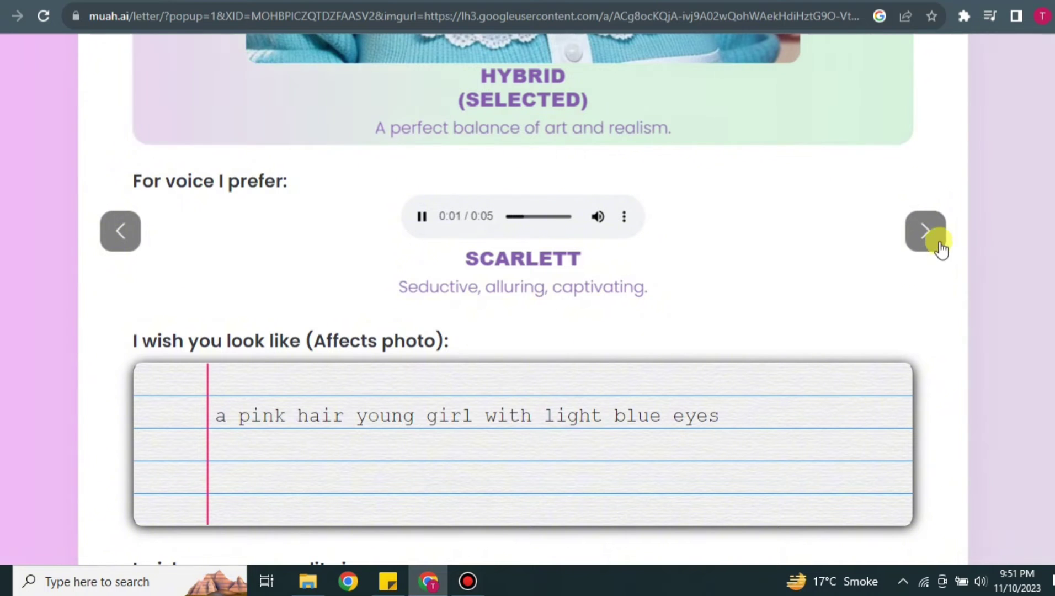
{"action": "left_click", "coordinate": [938, 246]}
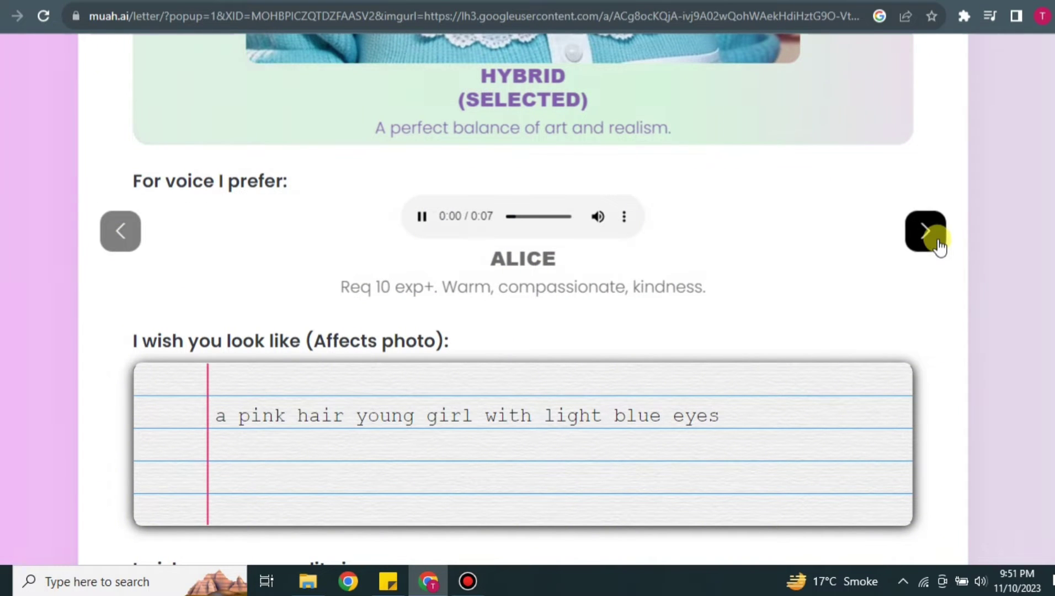
{"action": "left_click", "coordinate": [938, 246]}
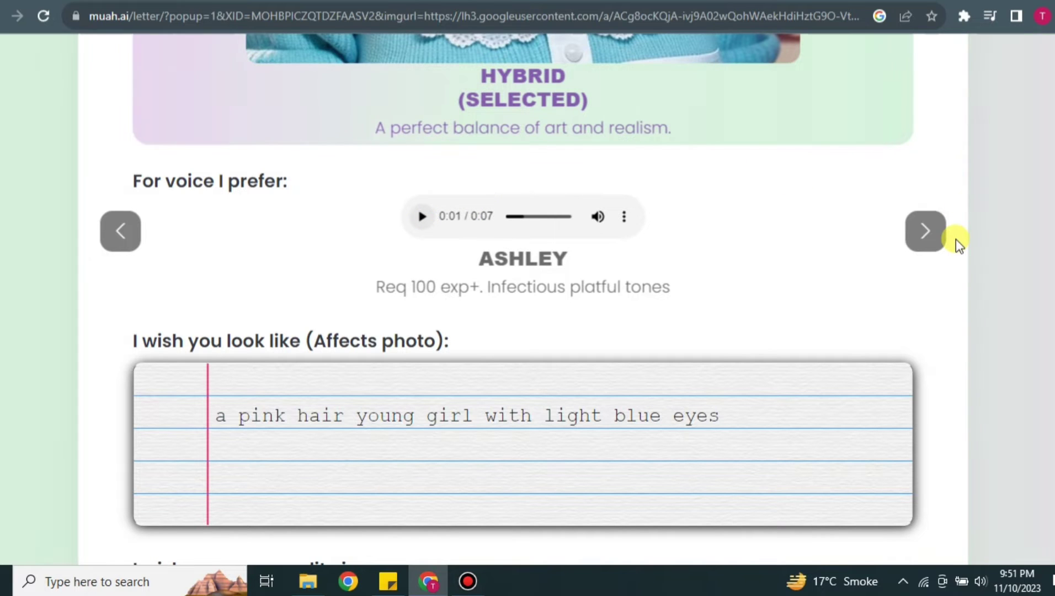
{"action": "left_click", "coordinate": [121, 241]}
{"action": "left_click", "coordinate": [121, 241]}
{"action": "left_click", "coordinate": [435, 215]}
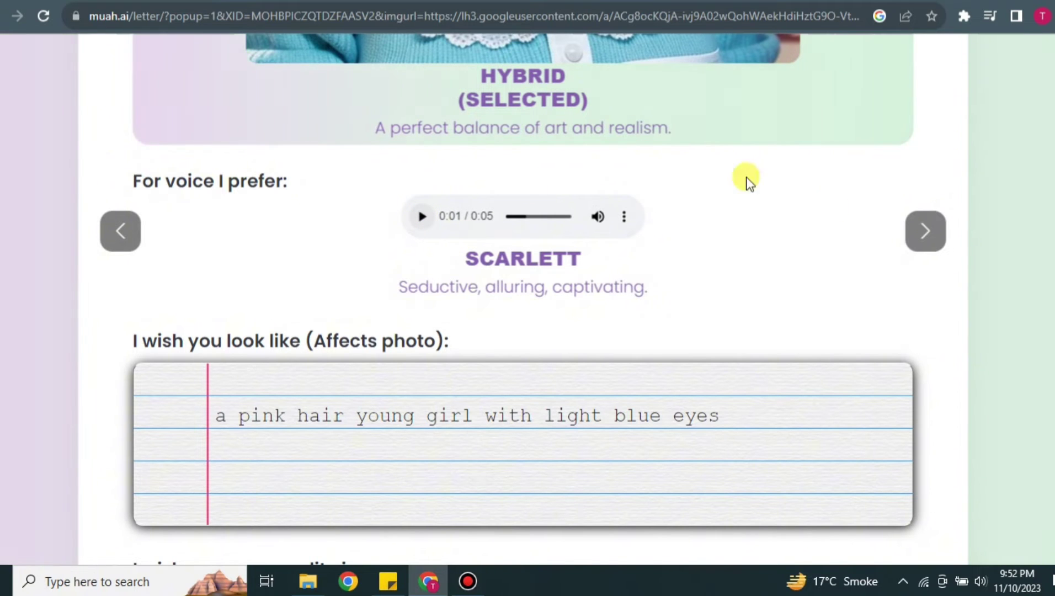
Change the eyes to light black and add 'humorous' to the personality, spelled correctly
{"action": "scroll", "coordinate": [438, 96], "scroll_direction": "down", "scroll_amount": 5}
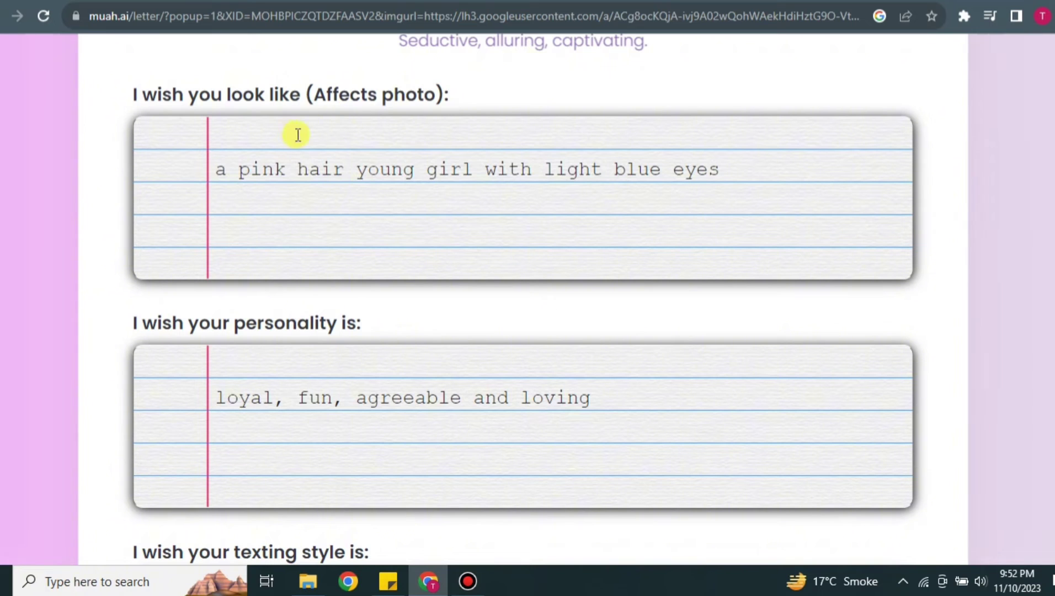
{"action": "left_click", "coordinate": [738, 170]}
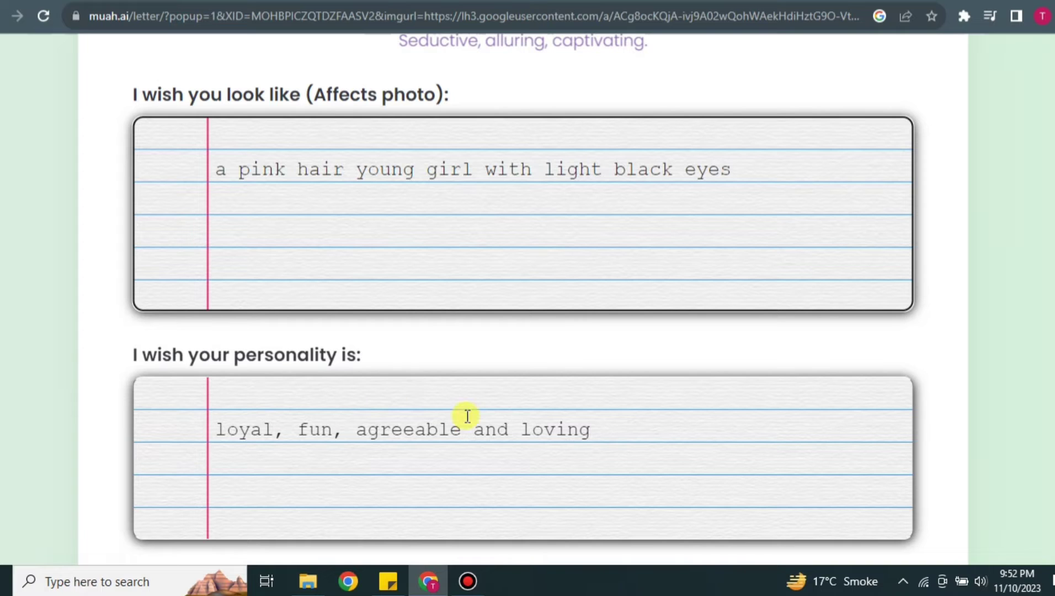
{"action": "left_click", "coordinate": [624, 438]}
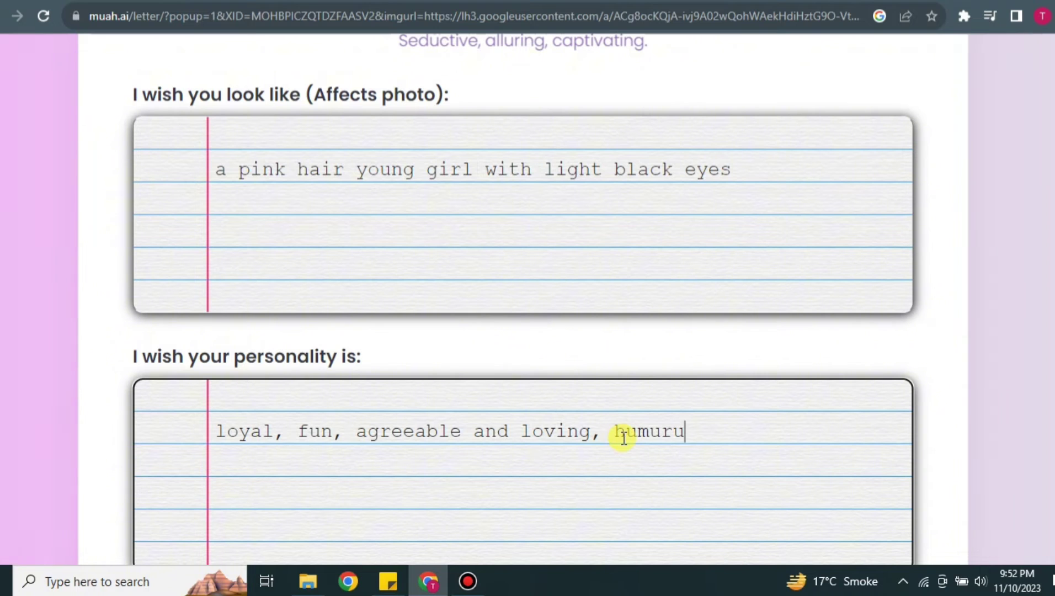
{"action": "right_click", "coordinate": [684, 436]}
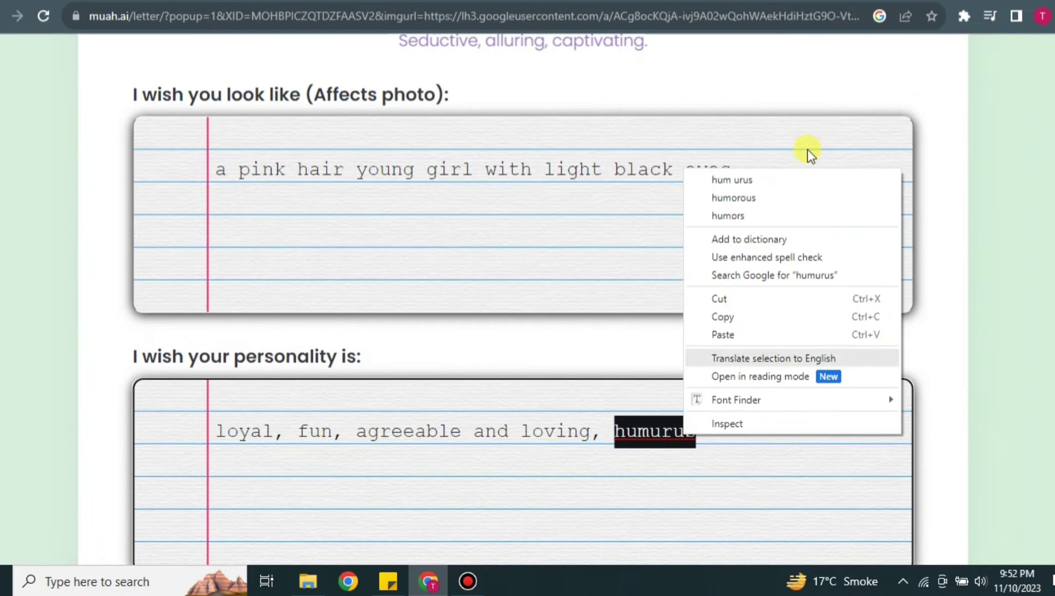
{"action": "left_click", "coordinate": [765, 198]}
{"action": "scroll", "coordinate": [987, 295], "scroll_direction": "down", "scroll_amount": 6}
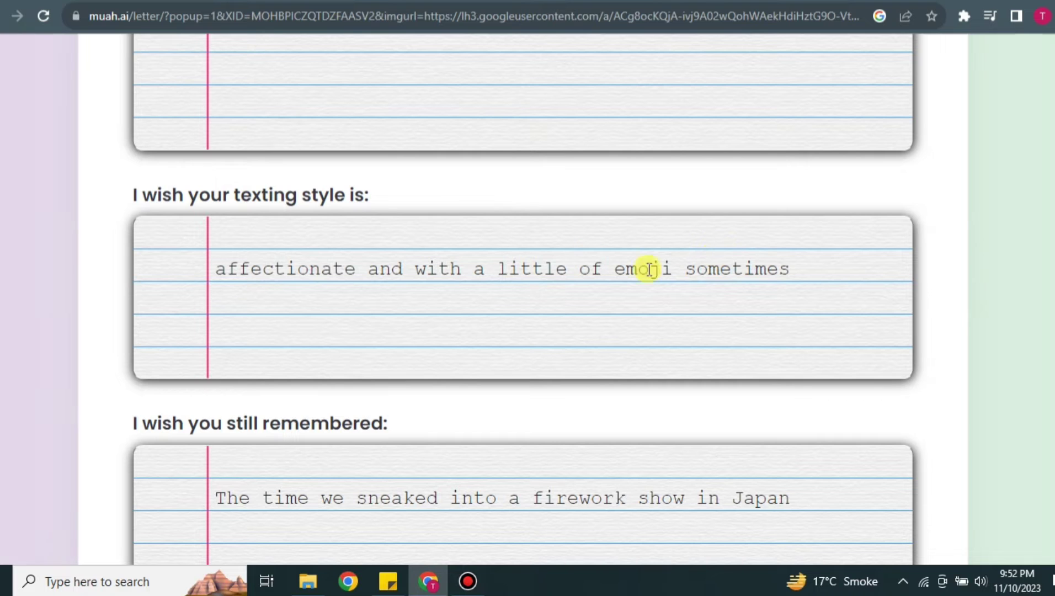
Change the companion's location from 'My House' to 'My Office'
{"action": "scroll", "coordinate": [706, 288], "scroll_direction": "down", "scroll_amount": 4}
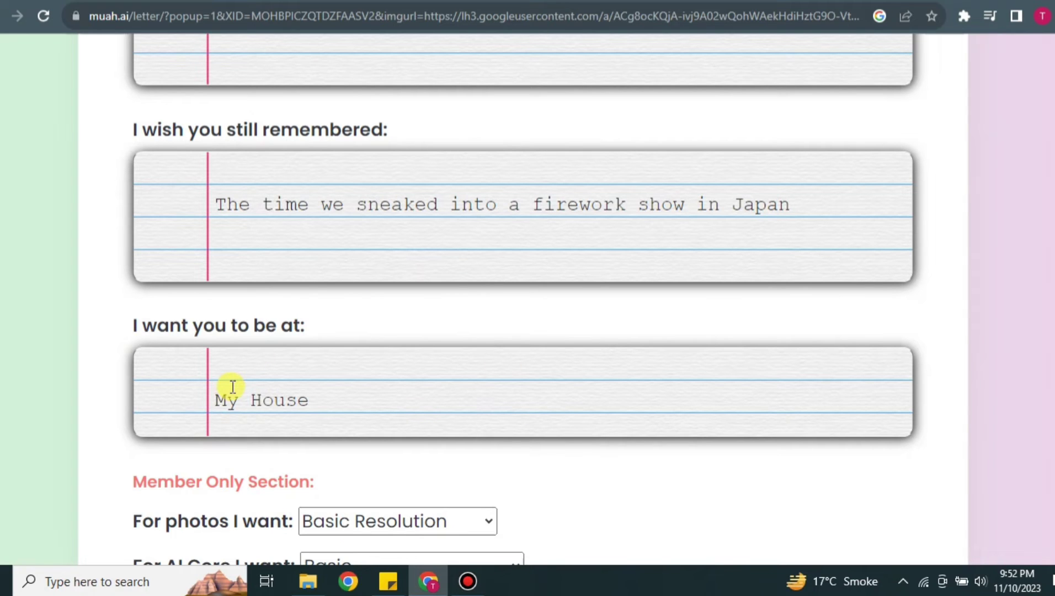
{"action": "left_click", "coordinate": [335, 409]}
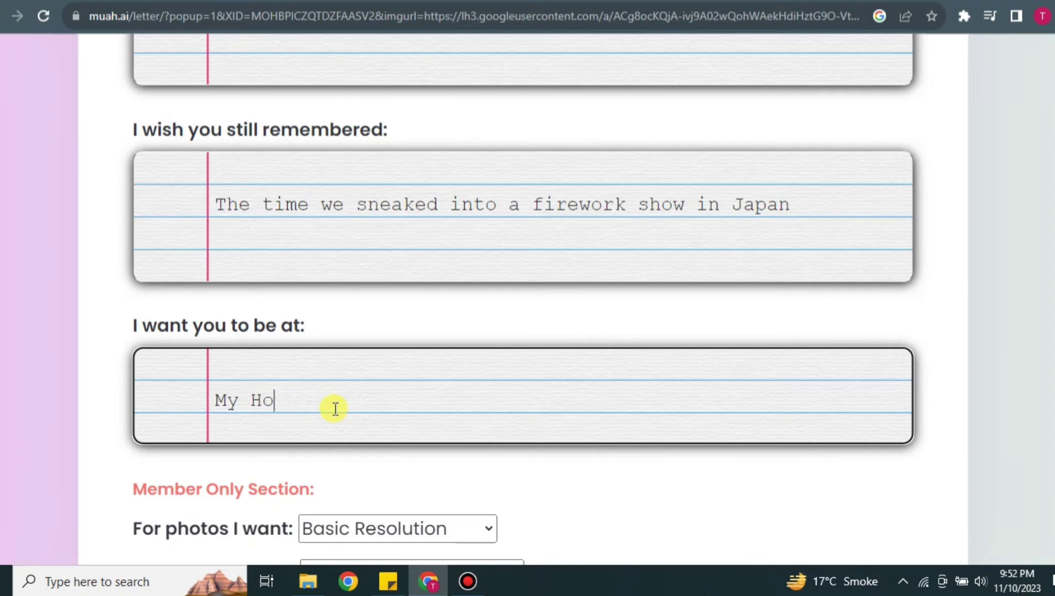
{"action": "type", "text": "Offic"}
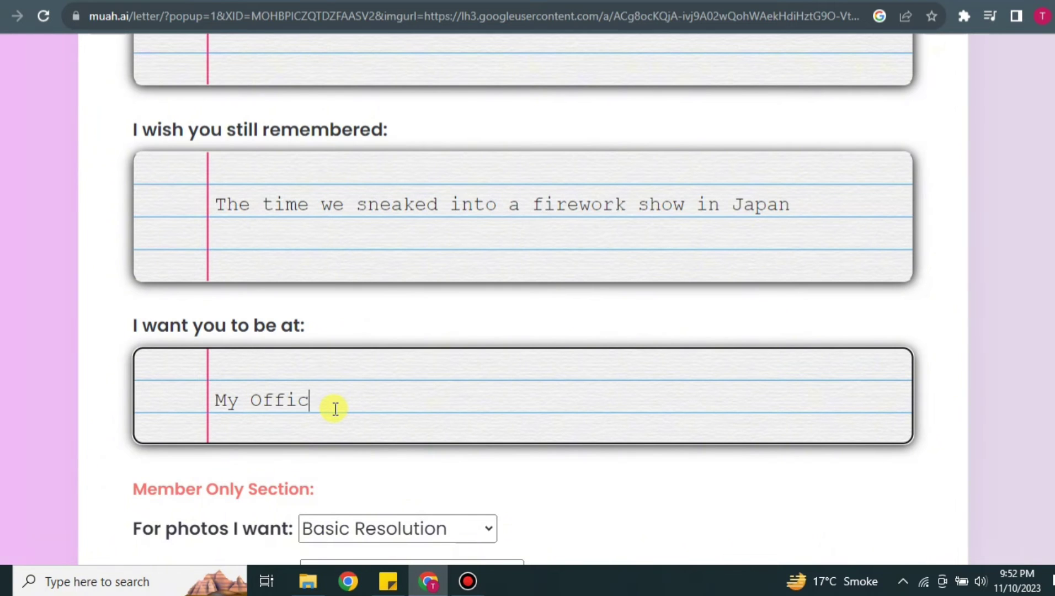
{"action": "type", "text": "e"}
{"action": "left_click", "coordinate": [528, 489]}
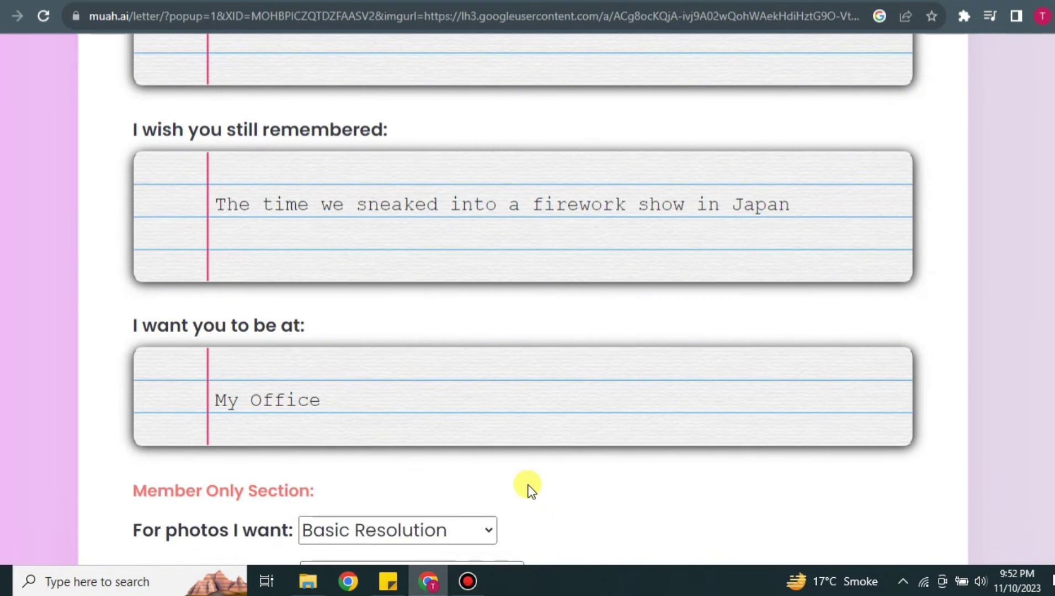
{"action": "scroll", "coordinate": [528, 489], "scroll_direction": "down", "scroll_amount": 5}
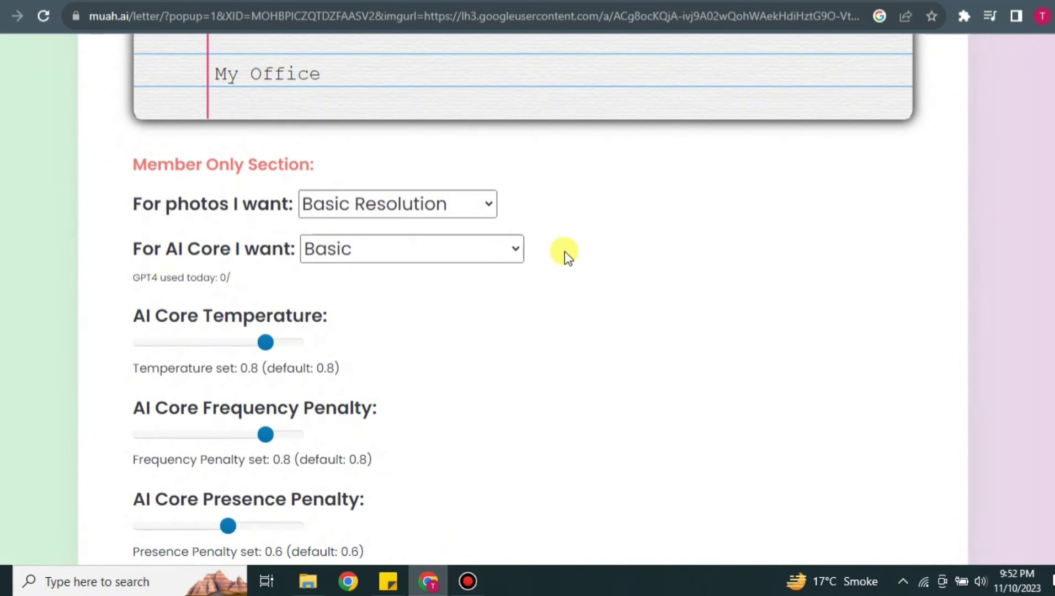
{"action": "left_click", "coordinate": [480, 203]}
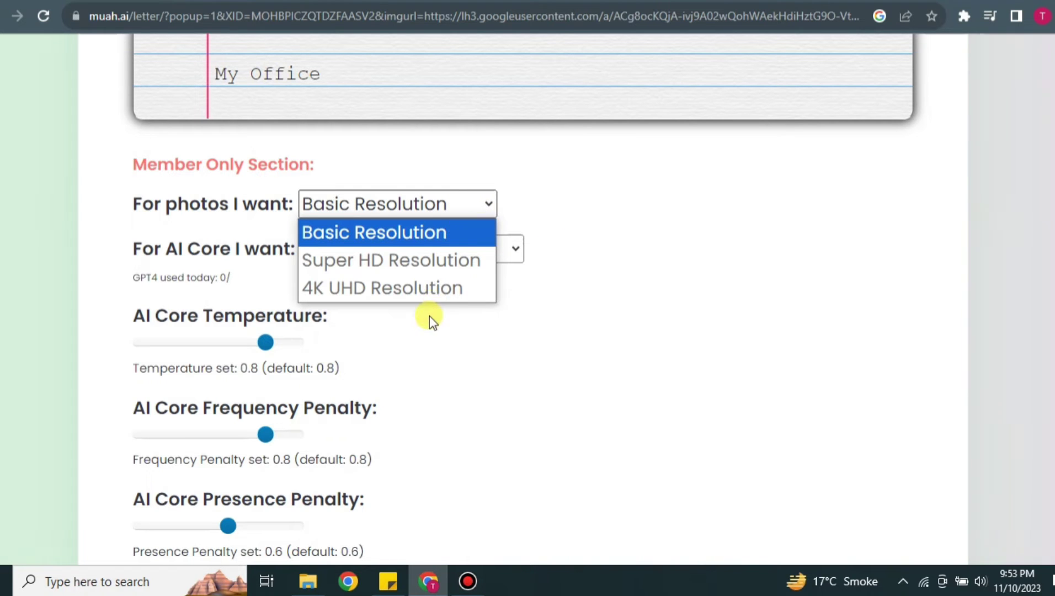
{"action": "left_click", "coordinate": [480, 204]}
{"action": "left_click", "coordinate": [511, 243]}
{"action": "left_click", "coordinate": [506, 253]}
{"action": "left_click", "coordinate": [560, 362]}
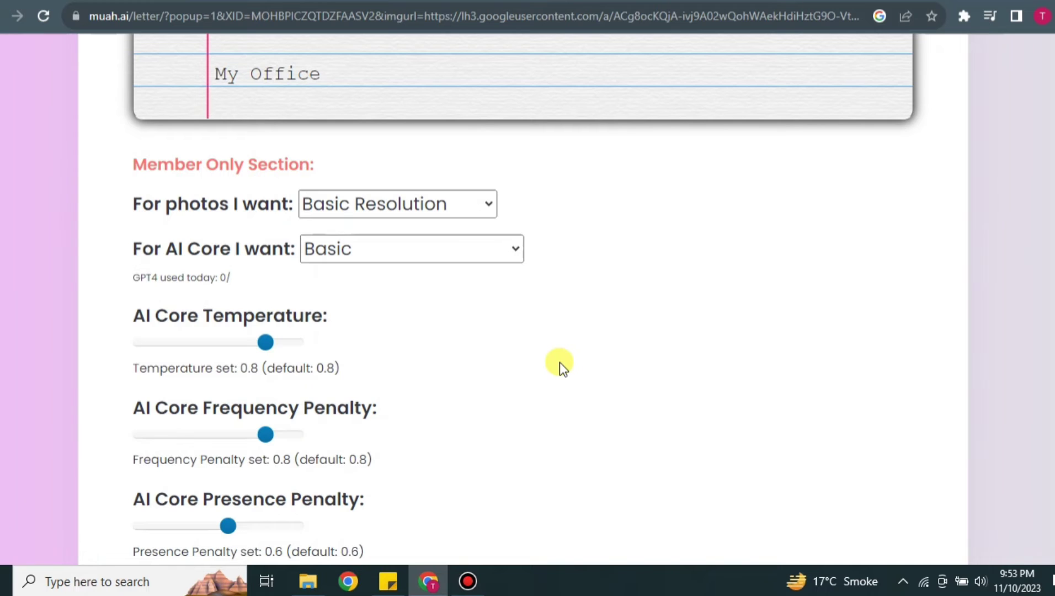
{"action": "scroll", "coordinate": [559, 362], "scroll_direction": "down", "scroll_amount": 2}
{"action": "scroll", "coordinate": [560, 362], "scroll_direction": "down", "scroll_amount": 3}
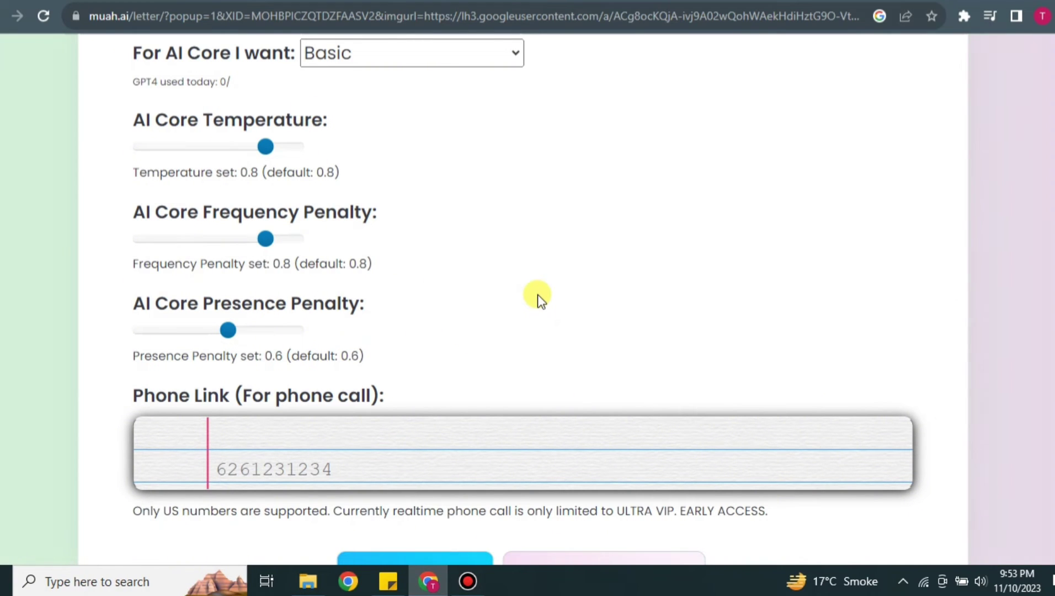
{"action": "scroll", "coordinate": [538, 295], "scroll_direction": "down", "scroll_amount": 5}
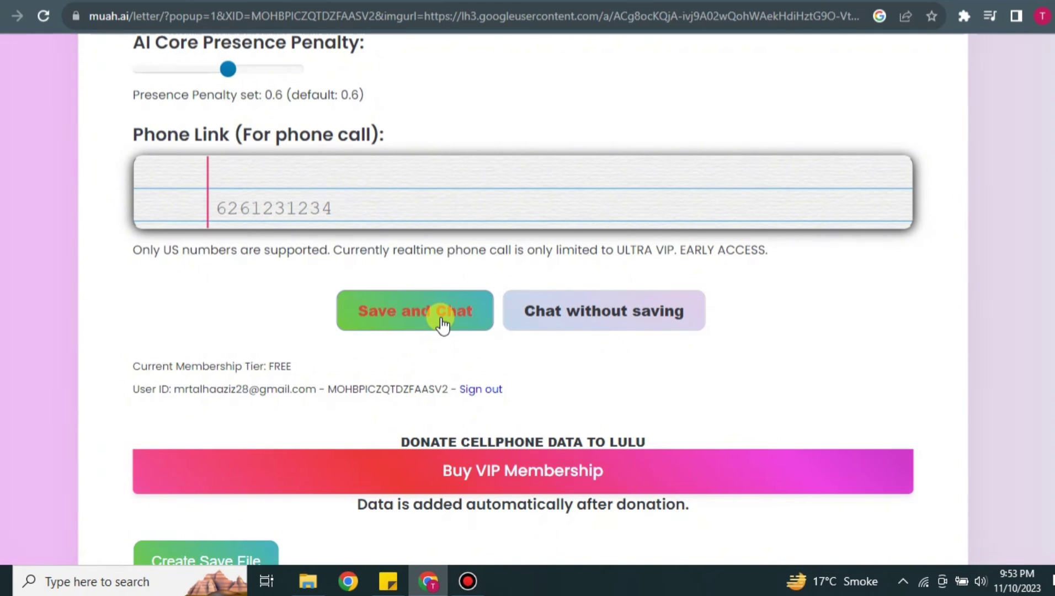
Save the settings and open the private chatroom with Salena
{"action": "left_click", "coordinate": [443, 325]}
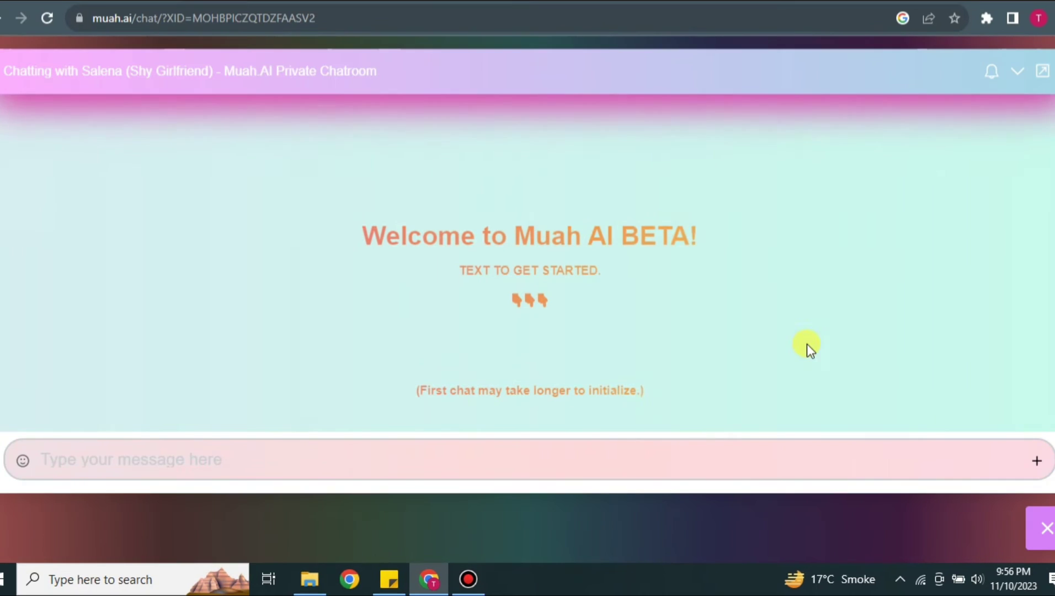
Send Salena the messages 'hi', 'what you doing' and 'missing you'
{"action": "left_click", "coordinate": [476, 466]}
{"action": "type", "text": "hi"}
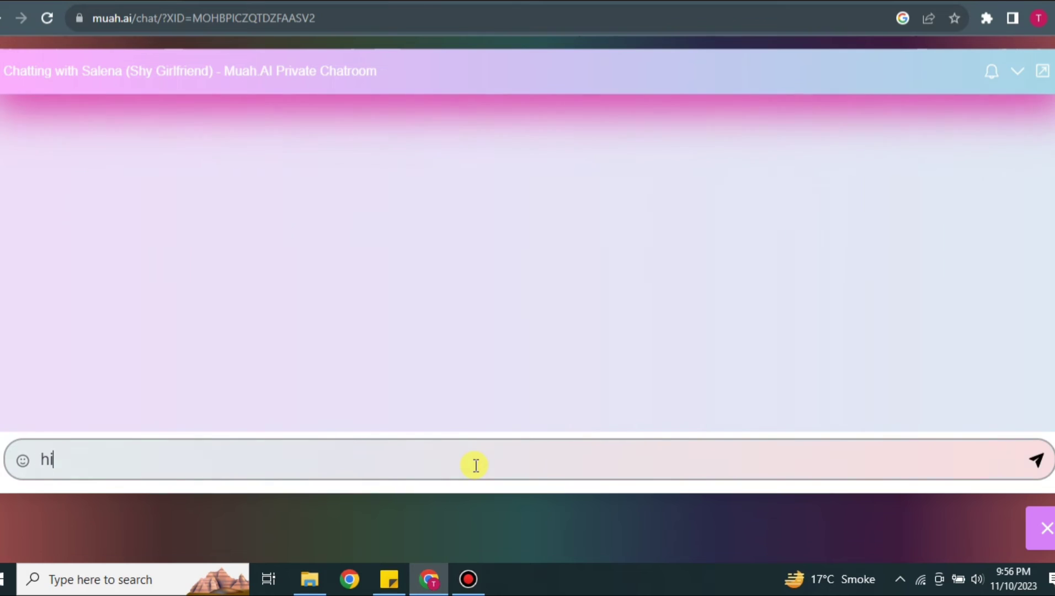
{"action": "key", "text": "Return"}
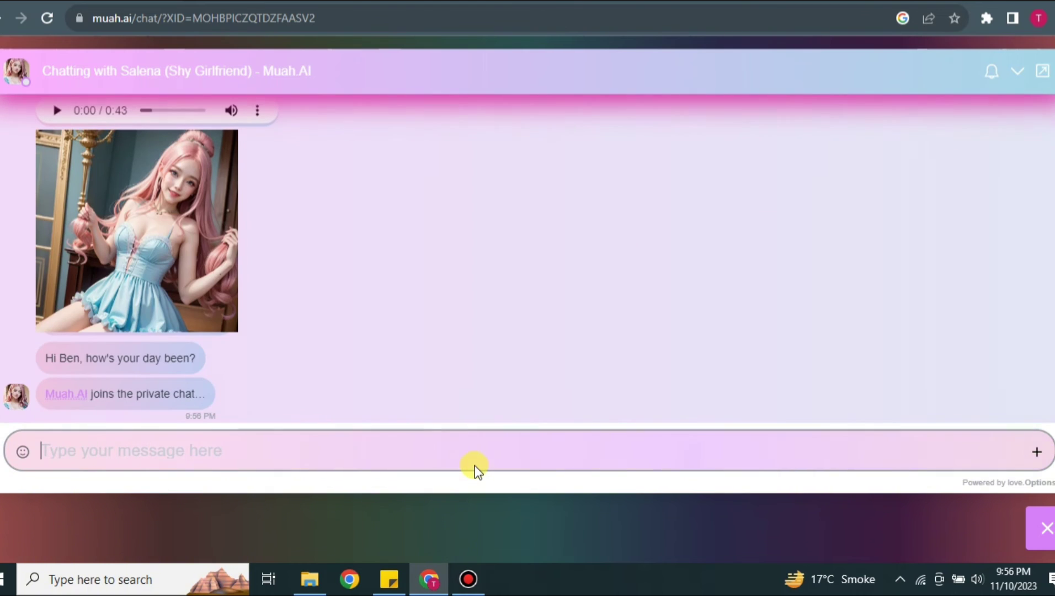
{"action": "type", "text": "wh"}
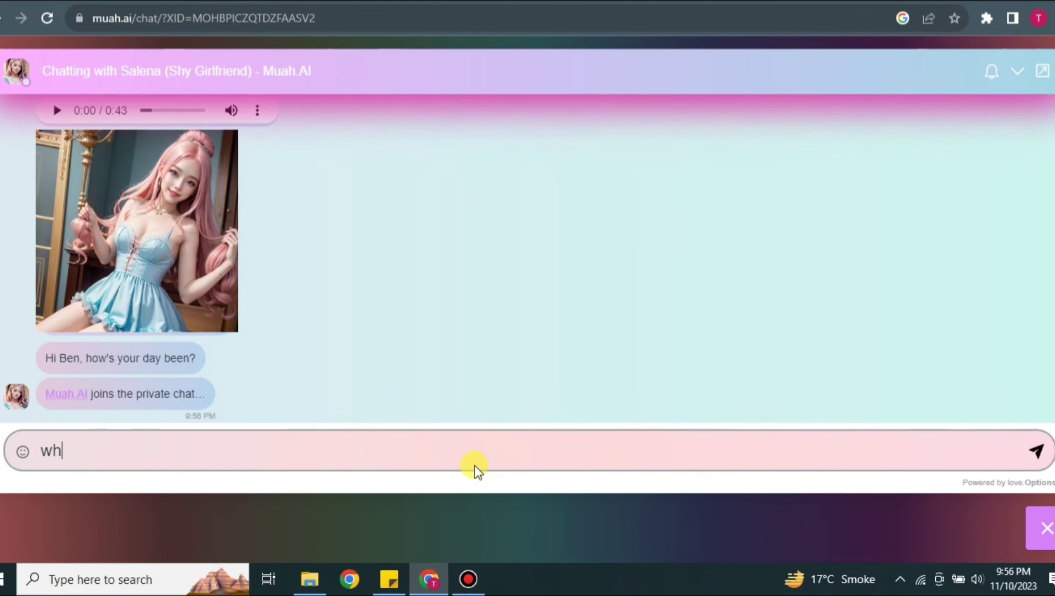
{"action": "type", "text": "at you do"}
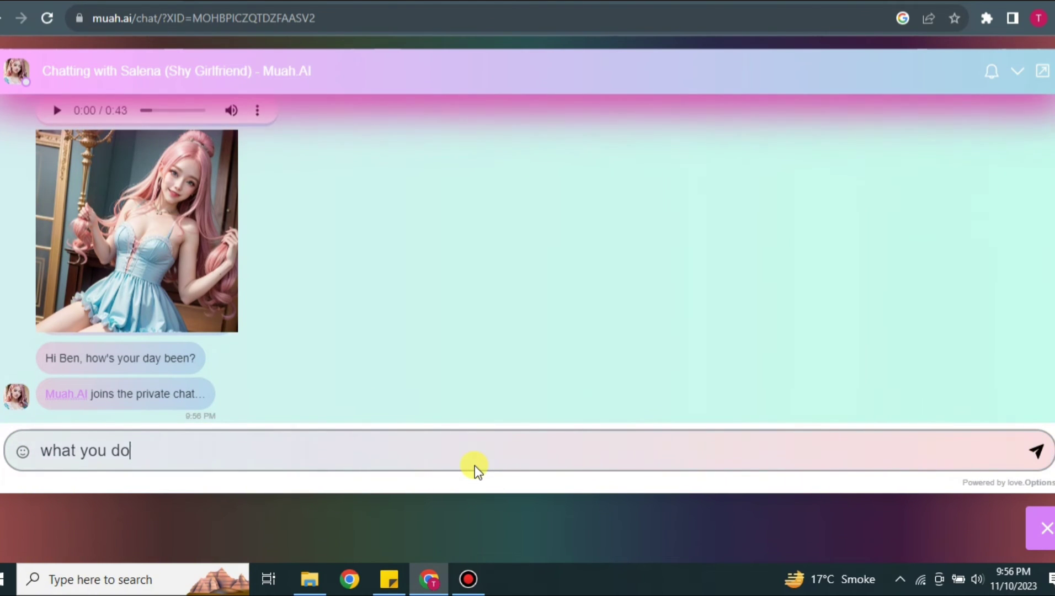
{"action": "type", "text": "ing"}
{"action": "key", "text": "Return"}
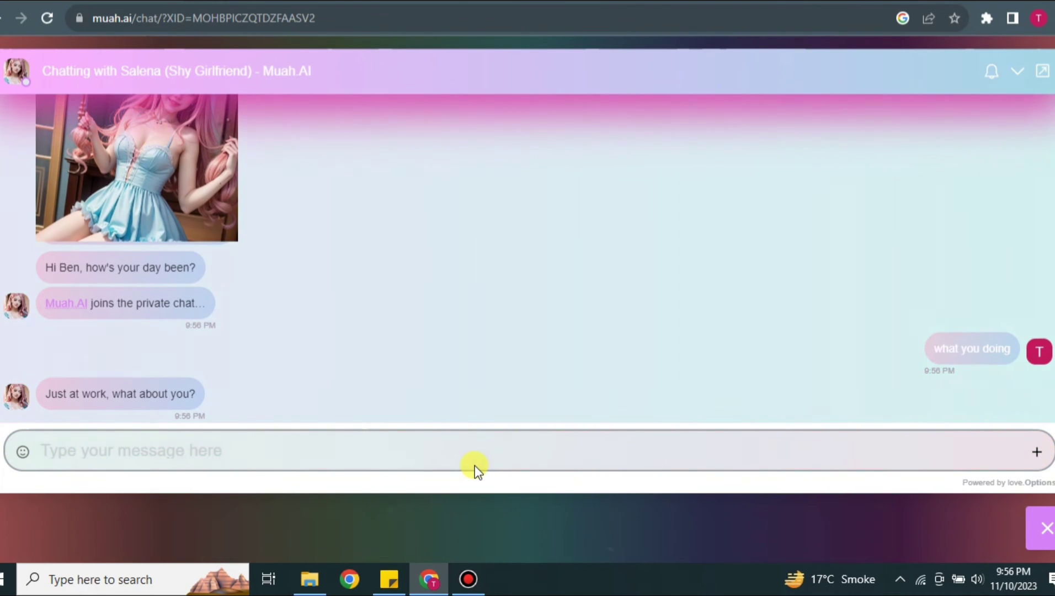
{"action": "type", "text": "missing you"}
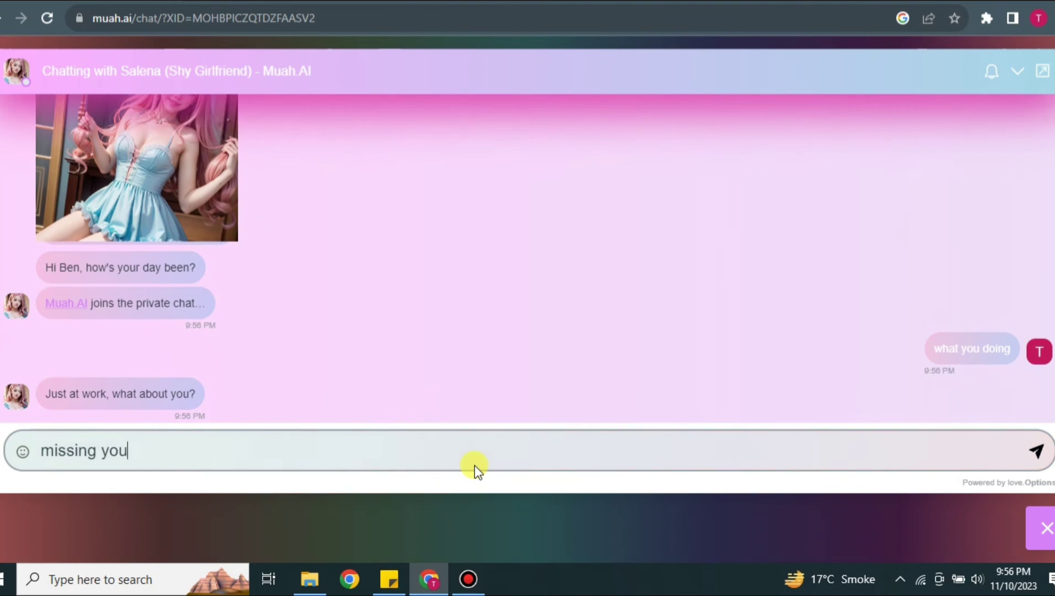
{"action": "key", "text": "Return"}
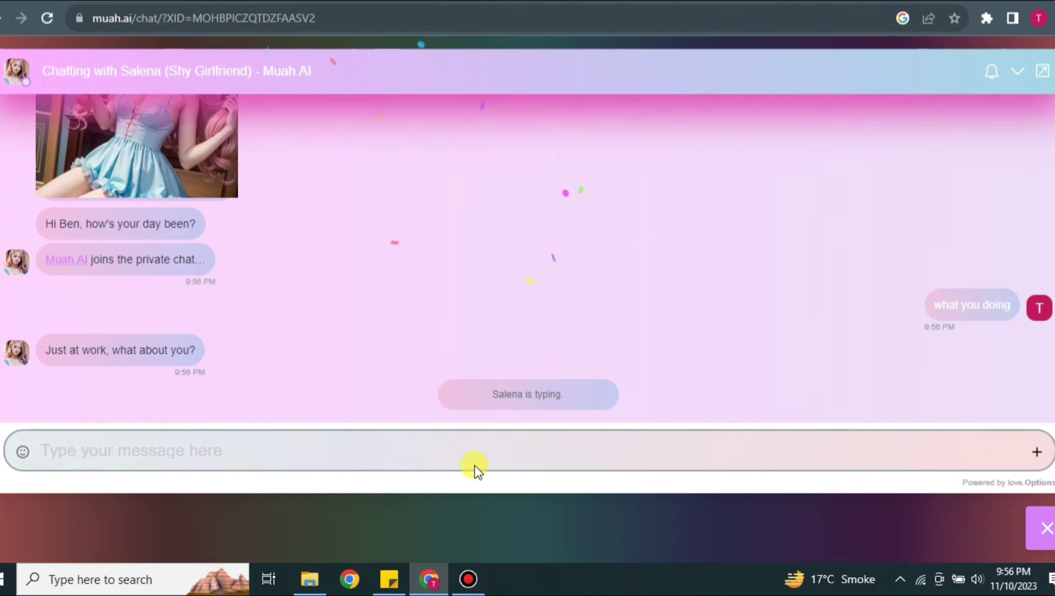